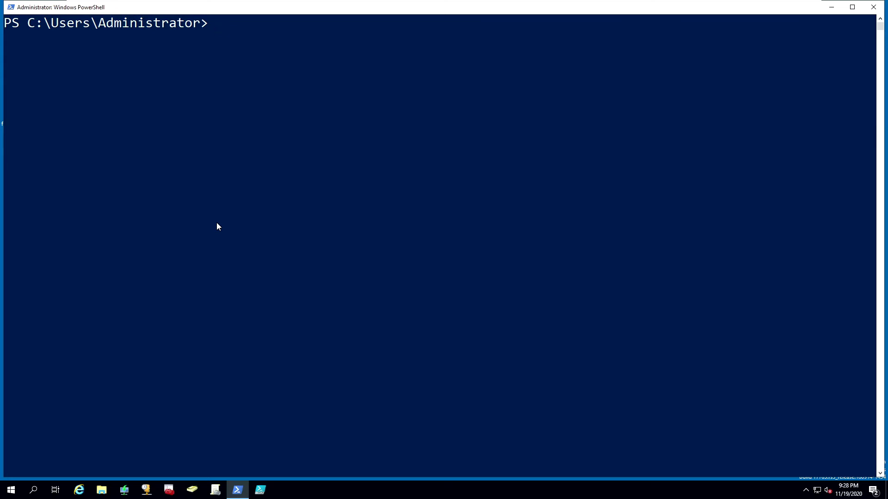
text(N)
text(ew-)
text(Loc)
text(alUse)
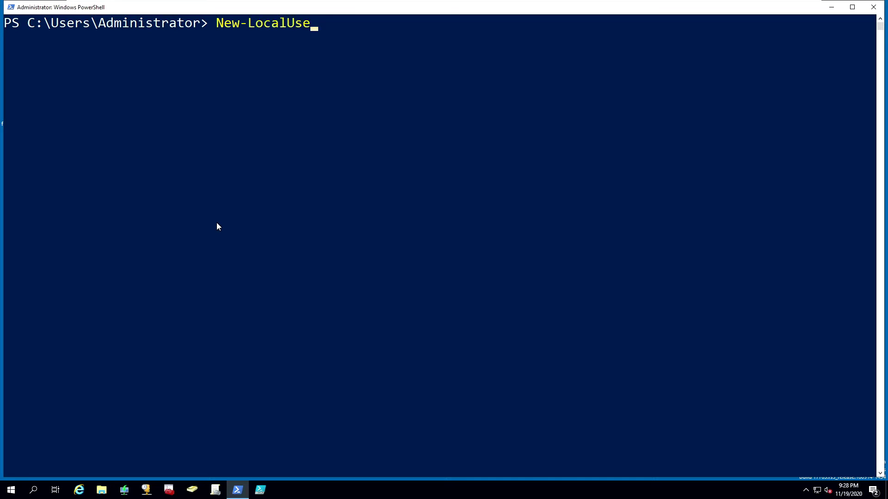
text(r)
text( ")
text(Jo)
text(hn W)
text(ayne)
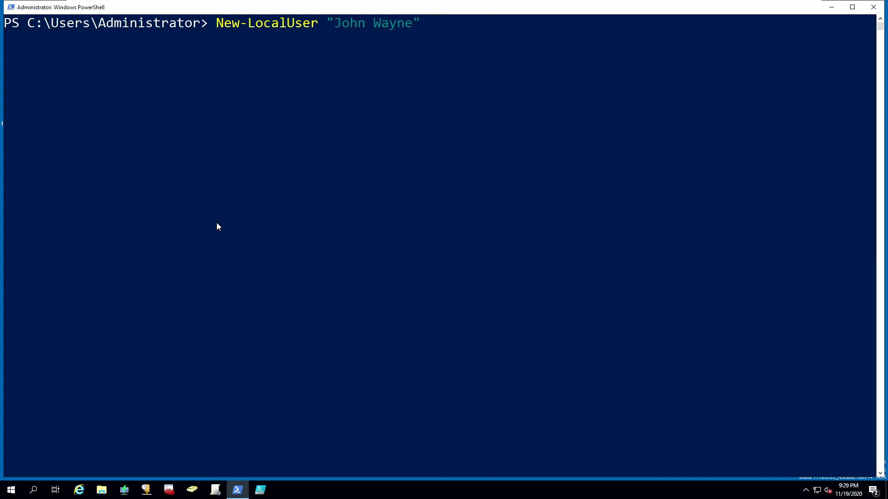
Run New-LocalUser "John Wayne" to start creating the local account
key(Return)
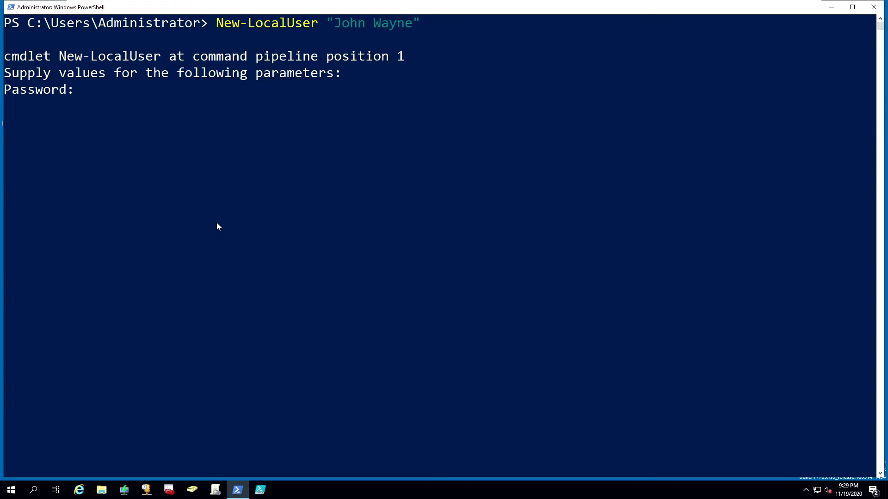
text(*)
text(****)
text(****)
text(*)
Enter the password to finish creating the enabled John Wayne account
key(Return)
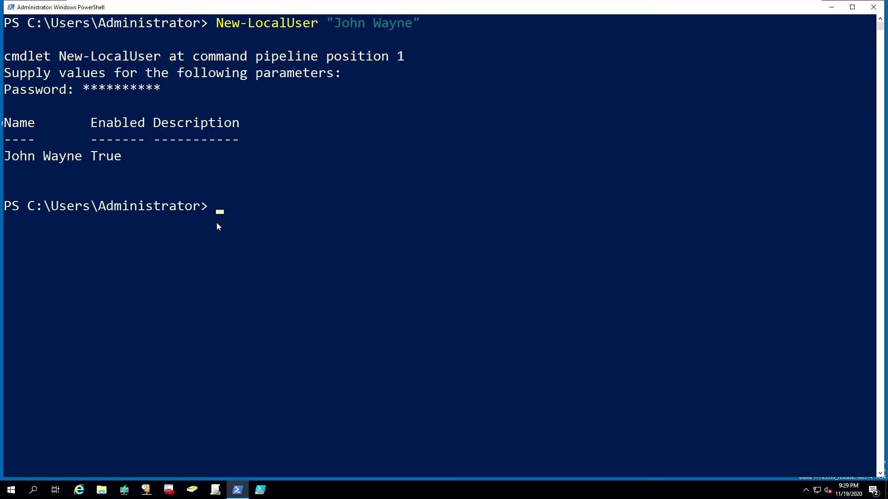
click(9, 159)
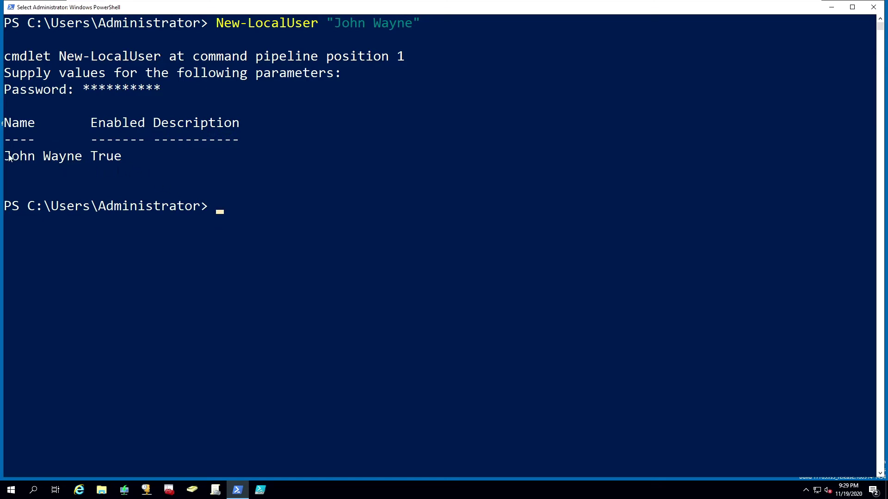
Highlight 'John Wayne' in the console output and switch to Active Directory Users and Computers
drag(6, 156, 83, 158)
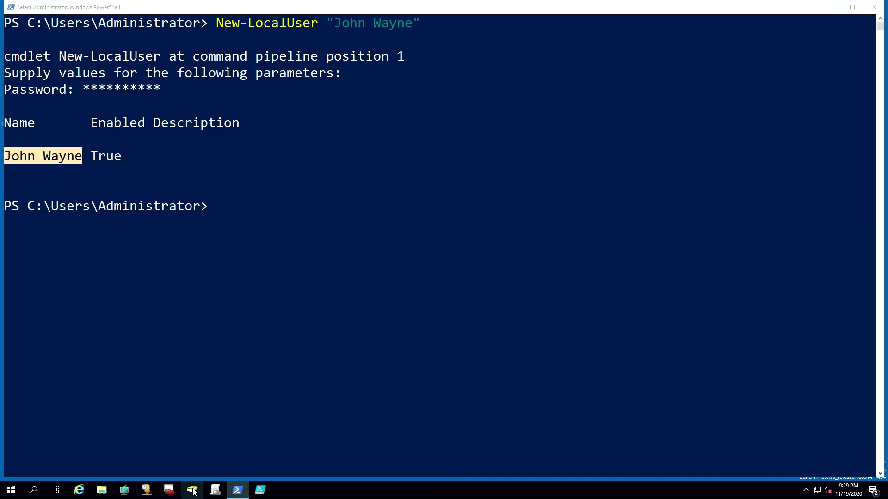
click(192, 491)
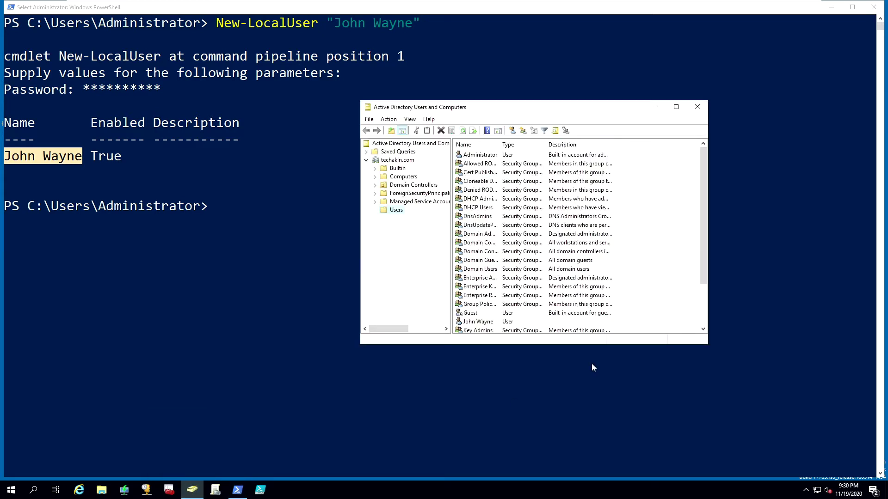
Refresh the Users container and select the John Wayne user entry
click(463, 131)
drag(702, 160, 702, 212)
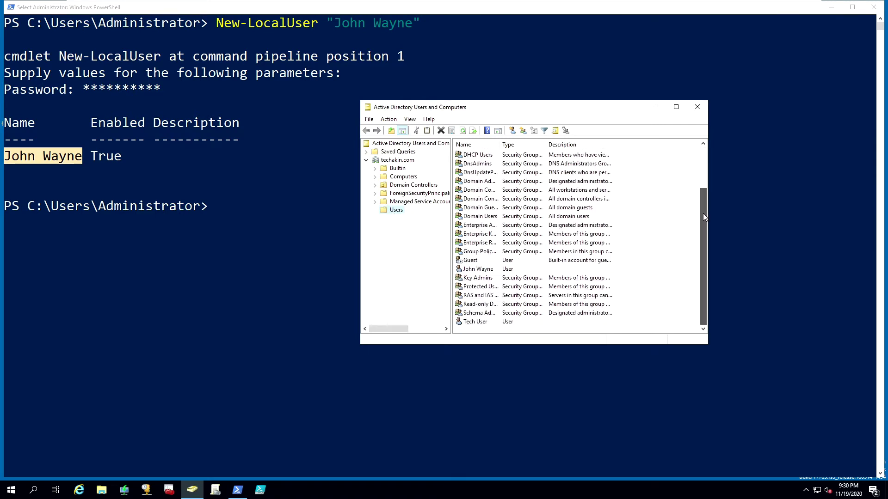
click(474, 270)
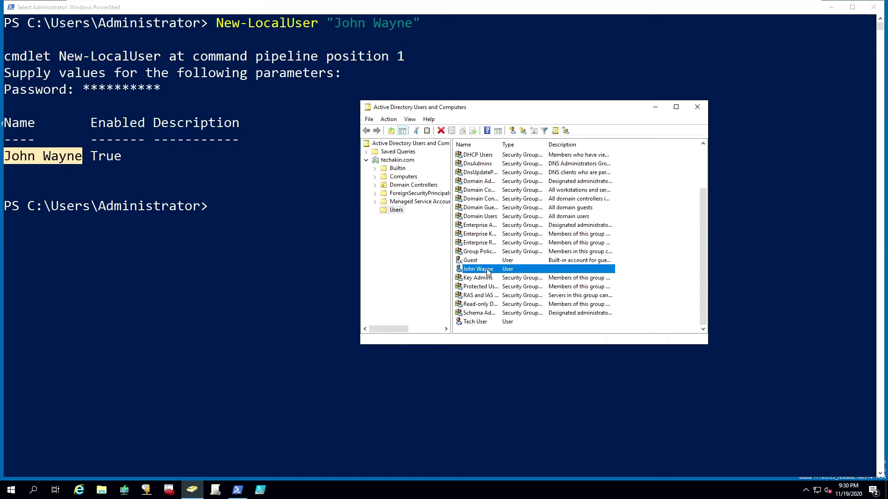
Delete the John Wayne account with Remove-LocalUser "John Wayne", correcting a typo first
click(212, 207)
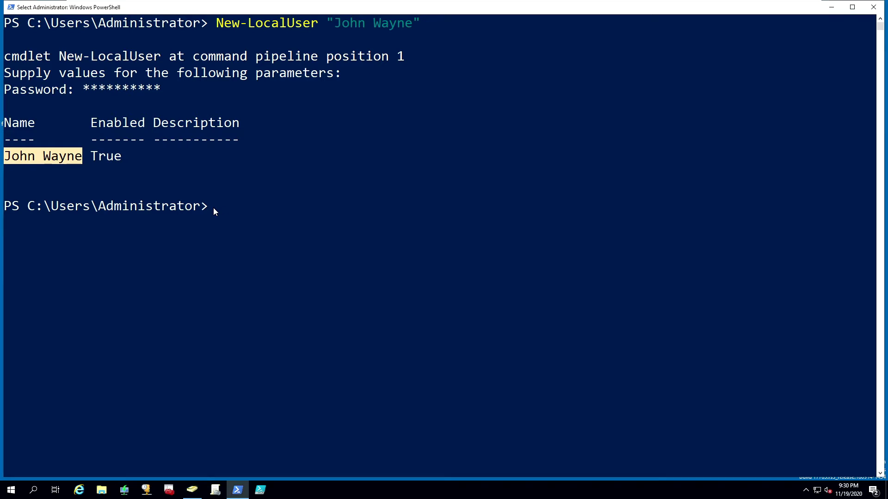
text(R)
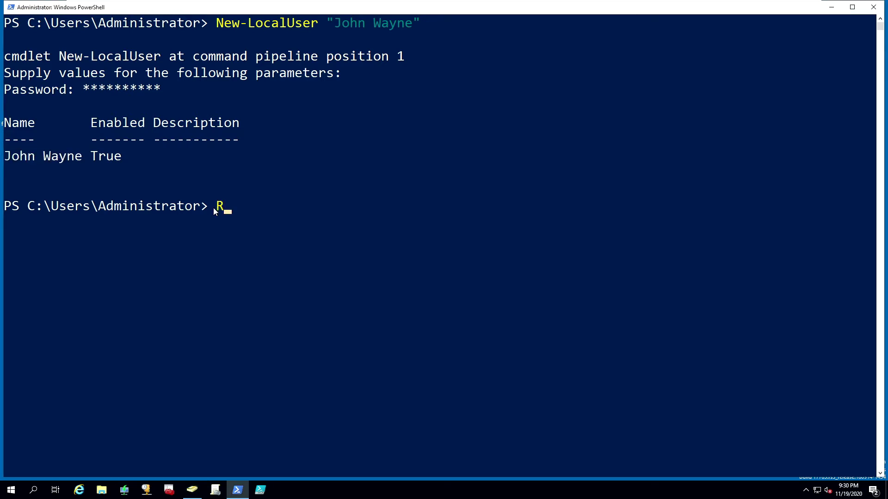
key(BackSpace)
text(Remov)
text(e-L)
text(ocal)
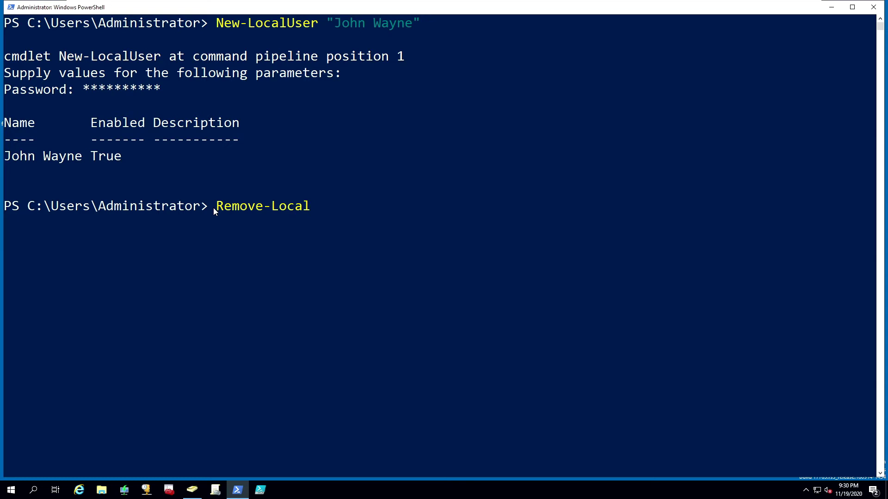
text(User)
text( ")
text(Joh)
text(n)
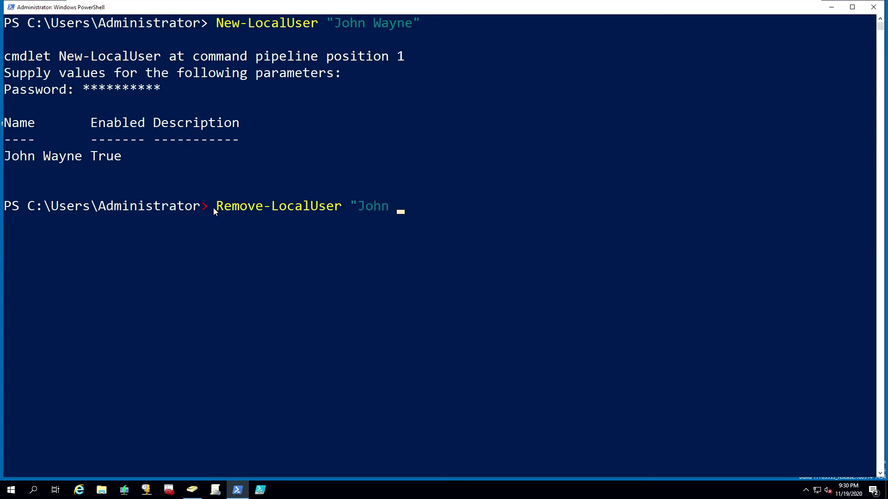
text( Way)
text(ne")
key(Return)
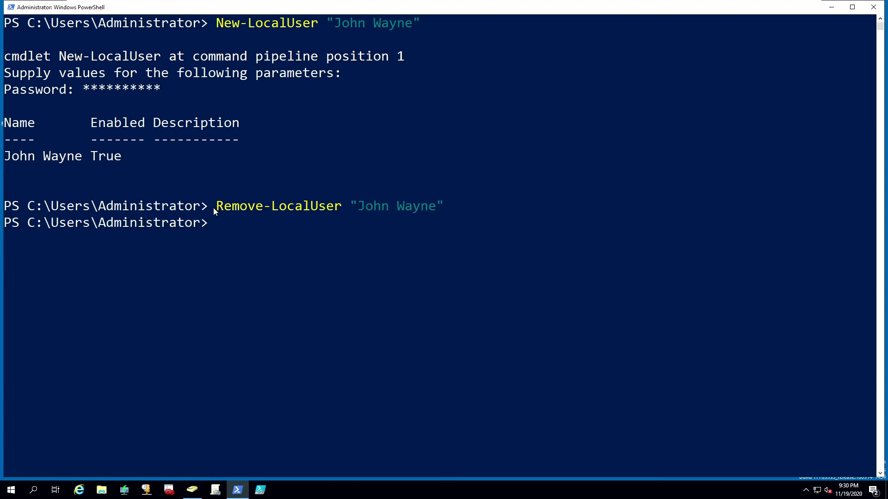
text(Get-)
text(Lo)
text(calUs)
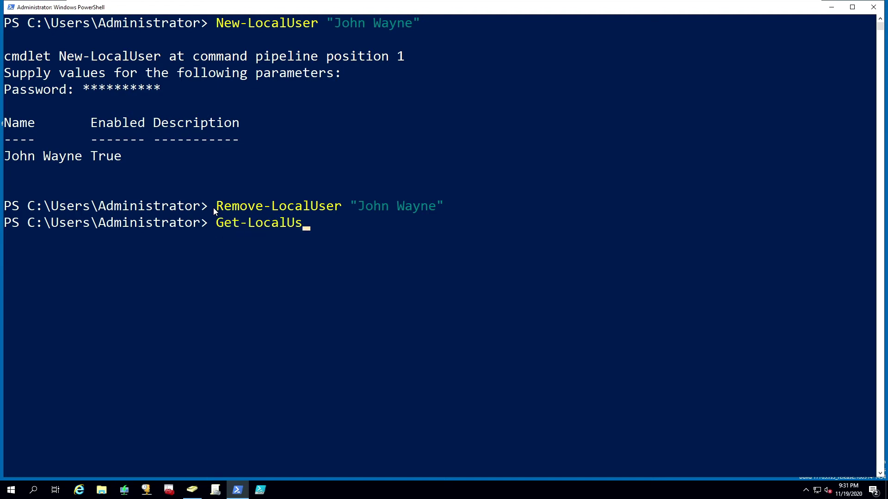
text(er)
List local accounts with Get-LocalUser and highlight the output to confirm John Wayne is gone
key(Return)
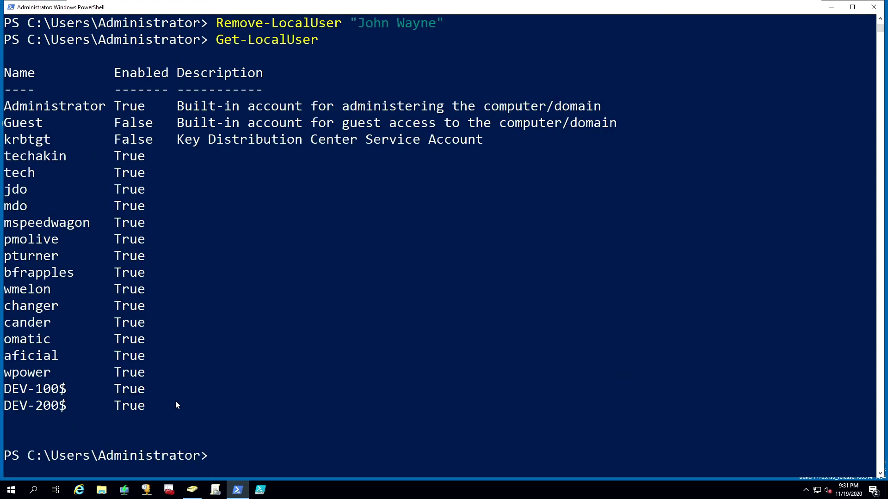
mouse_move(175, 401)
mouse_down()
mouse_move(90, 396)
mouse_move(2, 310)
mouse_move(2, 104)
mouse_up()
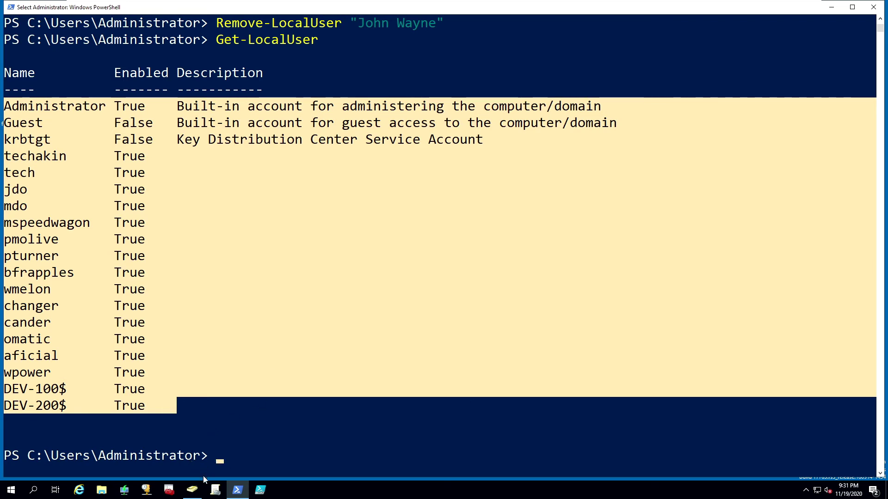
mouse_move(191, 489)
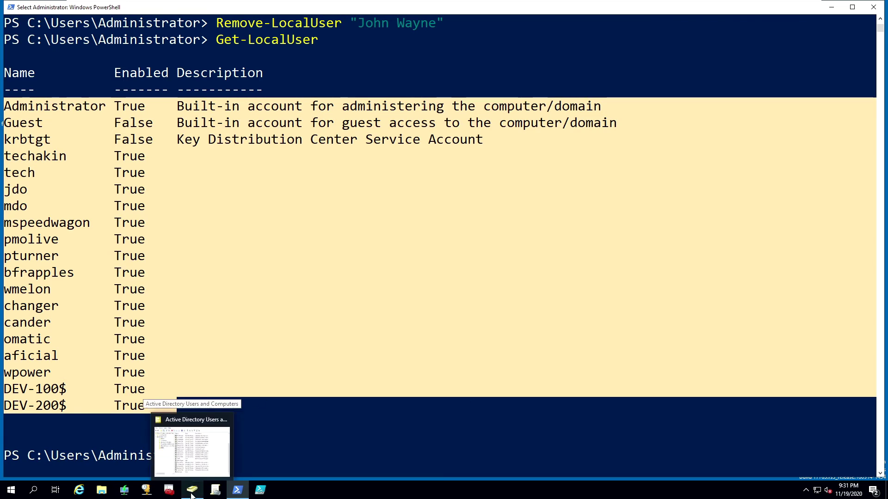
Bring back Active Directory Users and Computers, widen its window, and select Domain Controllers
click(192, 452)
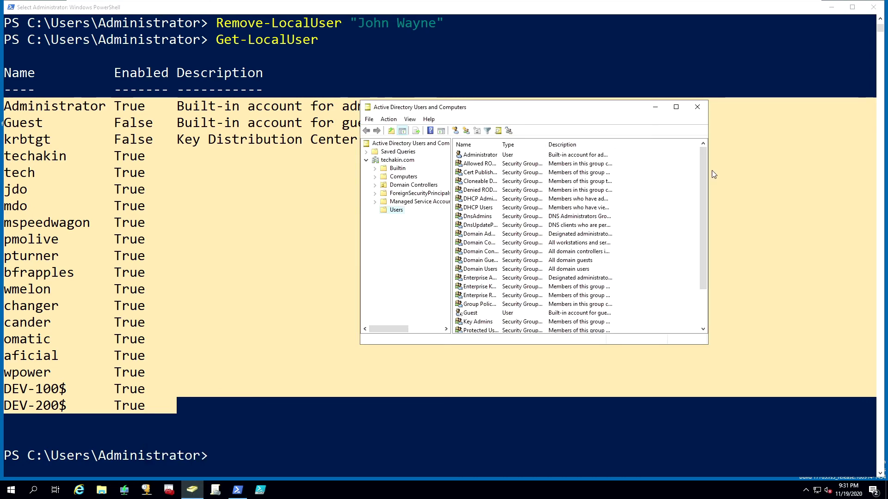
drag(707, 166, 756, 167)
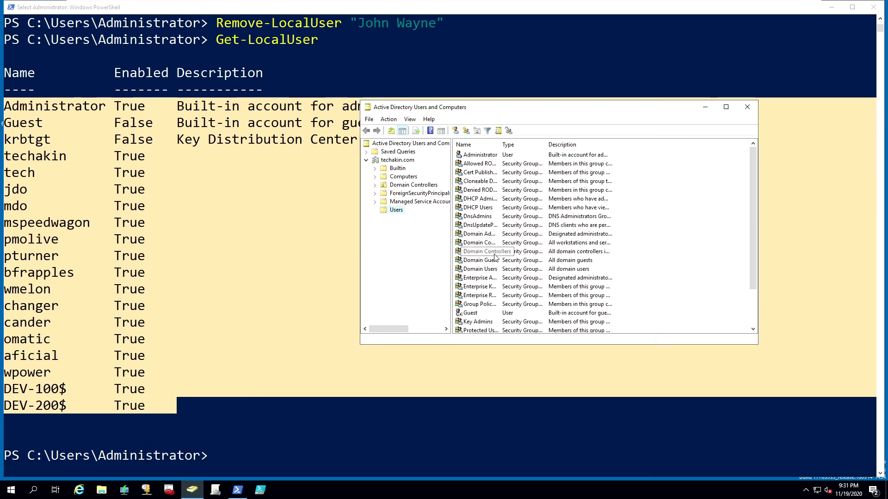
click(486, 251)
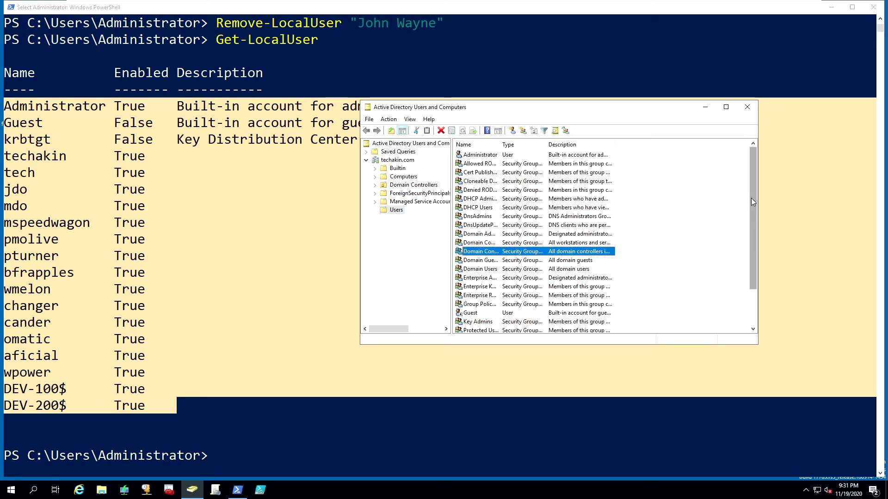
mouse_move(751, 197)
mouse_down()
mouse_move(755, 236)
mouse_move(754, 157)
mouse_up()
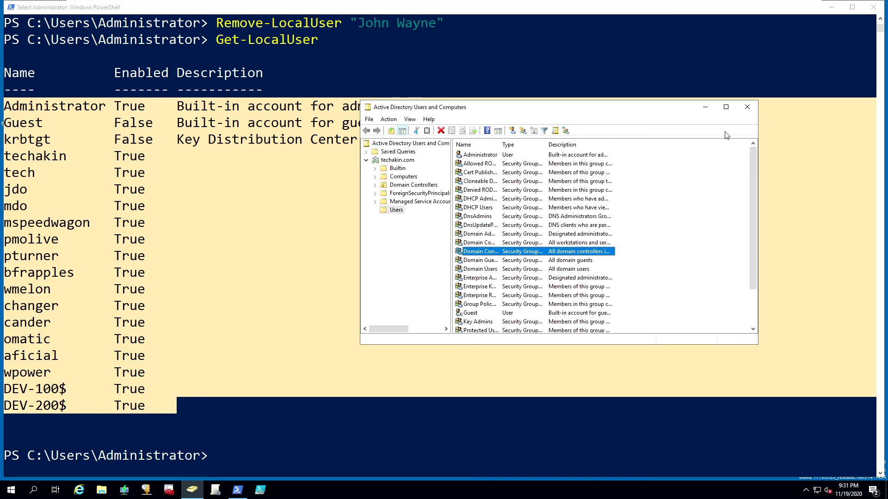